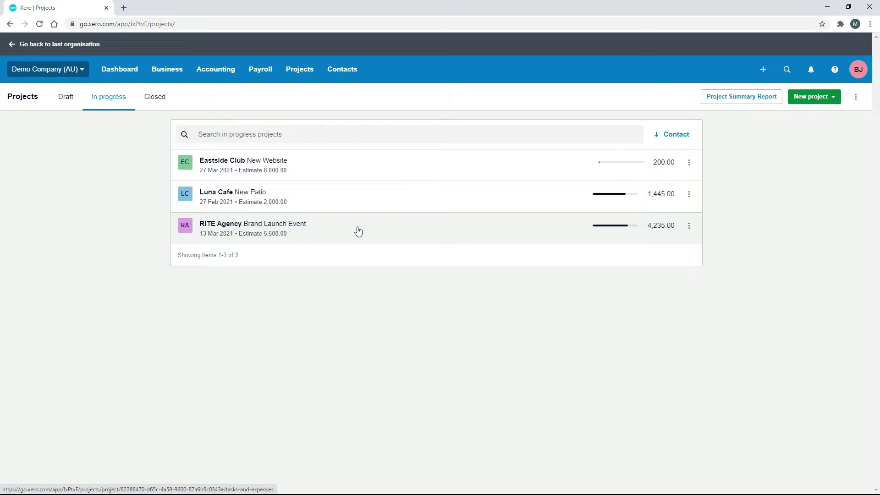
Open the RITE Agency Brand Launch Event project and review its weekly time entries (6:00 and 28:15).
click(358, 231)
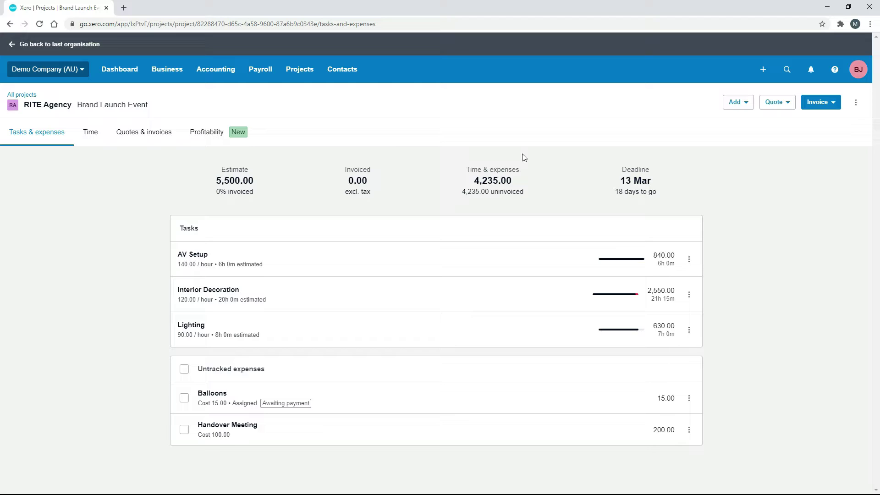
click(97, 138)
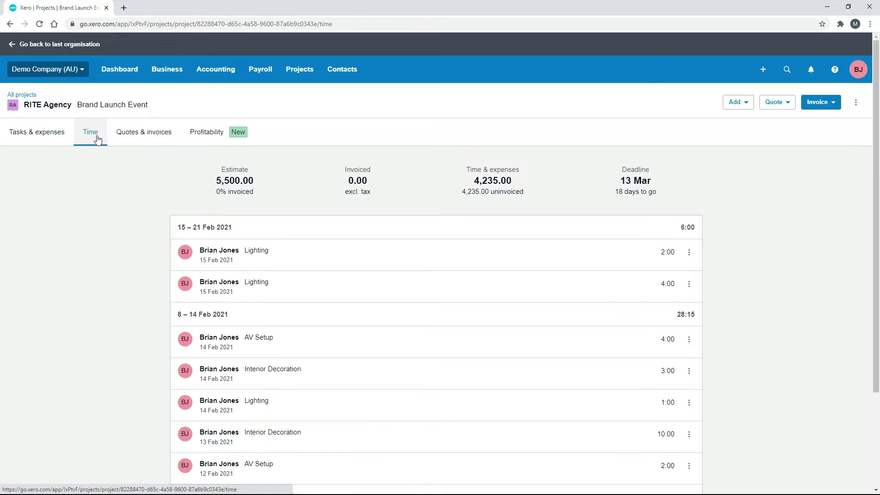
scroll(435, 257, down, 3)
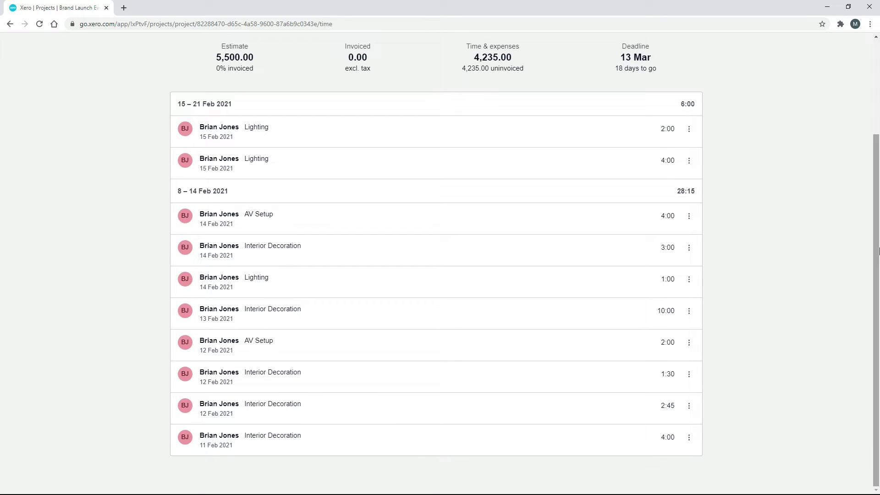
scroll(878, 257, up, 3)
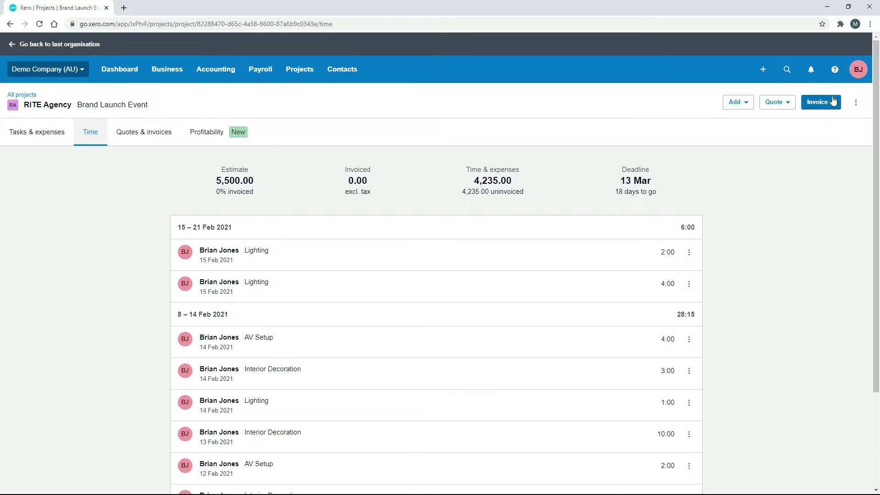
Build a tasks & expenses invoice for 8–14 Feb 2021 time without Handover Meeting, totalling 3,495.00.
click(832, 104)
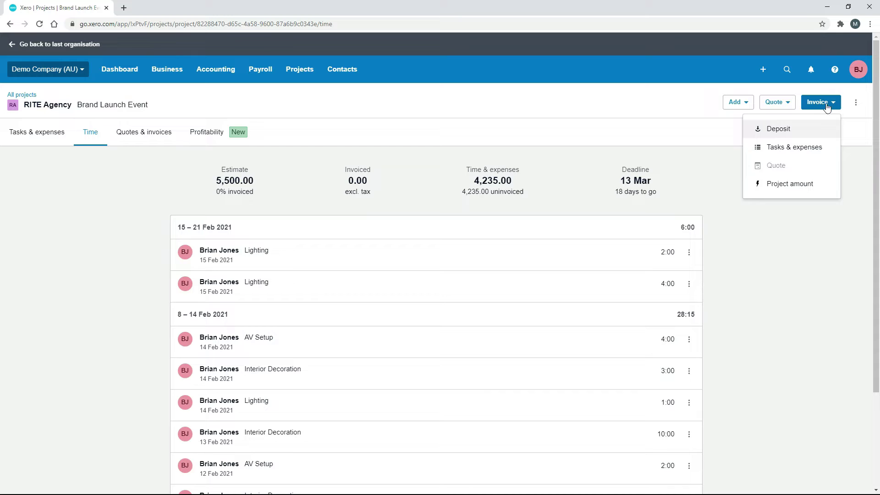
click(794, 148)
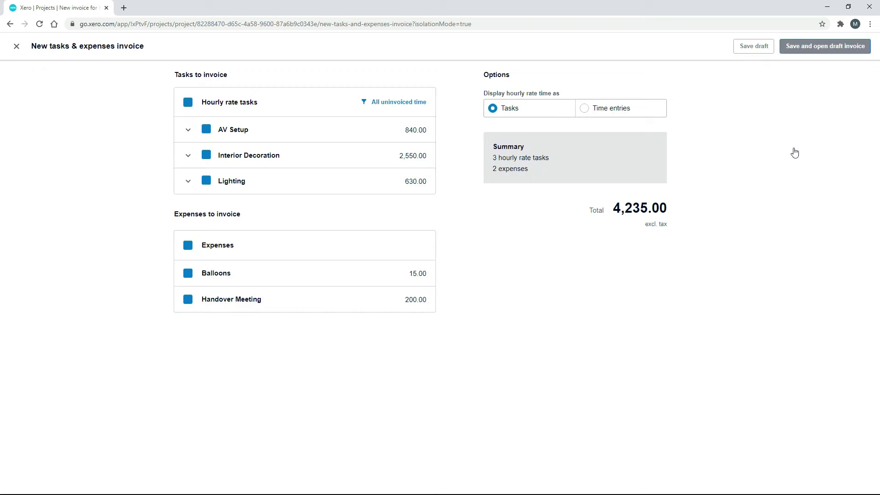
click(408, 103)
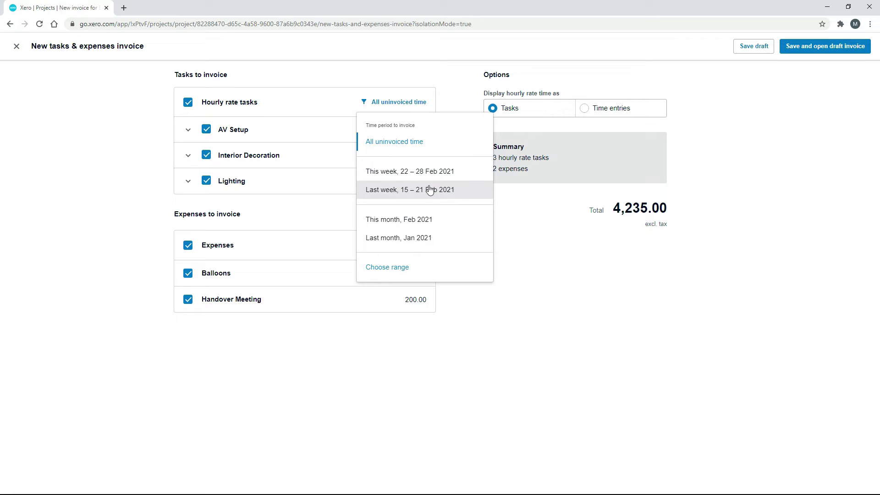
click(394, 272)
click(389, 187)
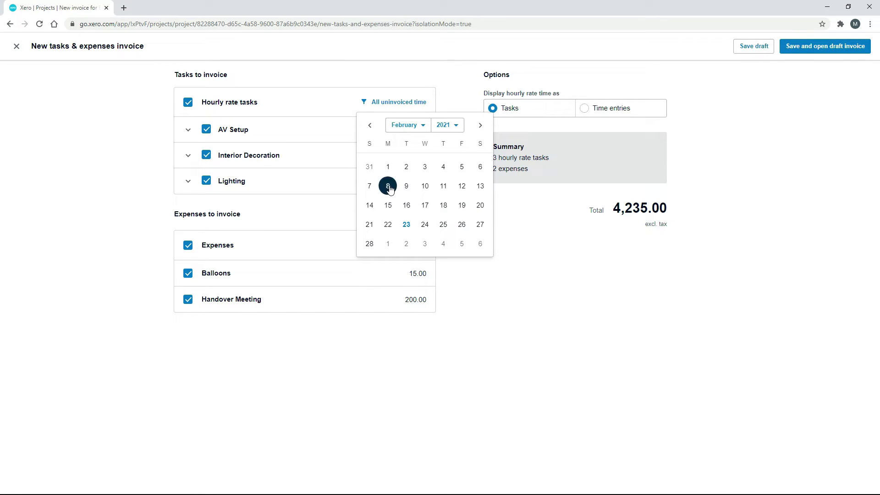
click(370, 206)
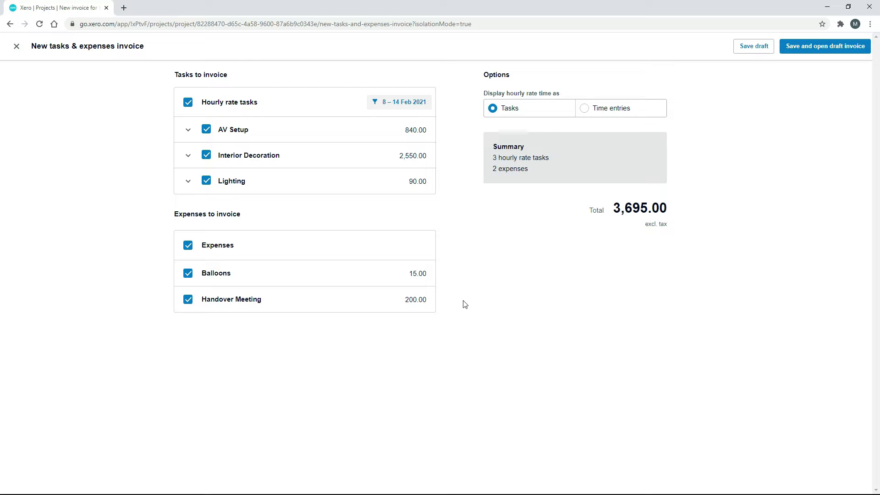
click(187, 299)
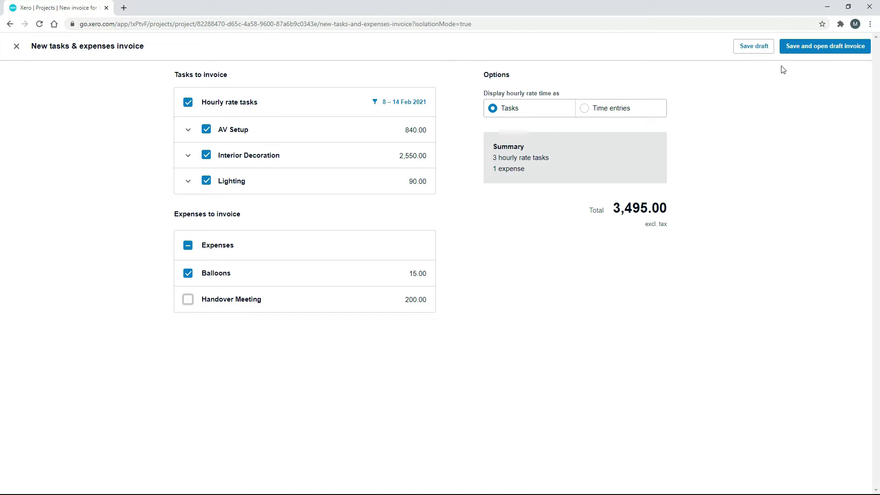
Save the draft as invoice ORC1051, set its due date to 26 Feb 2021, and approve it.
click(824, 49)
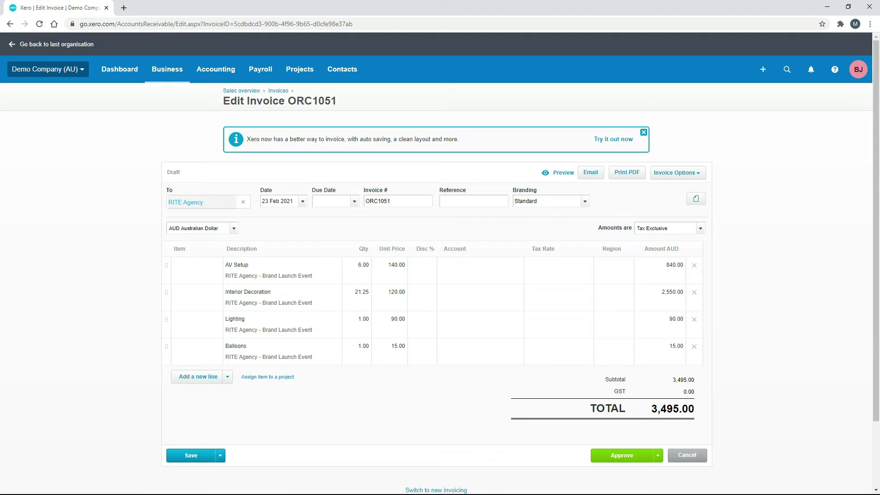
click(353, 202)
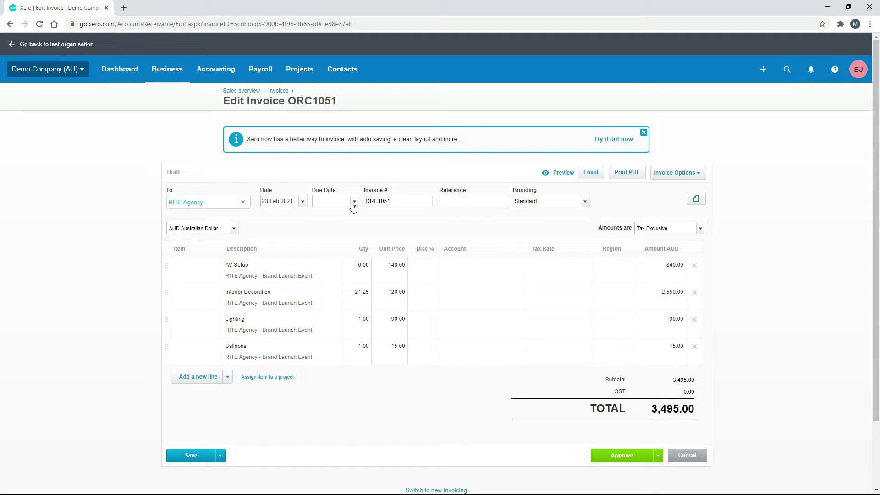
click(431, 323)
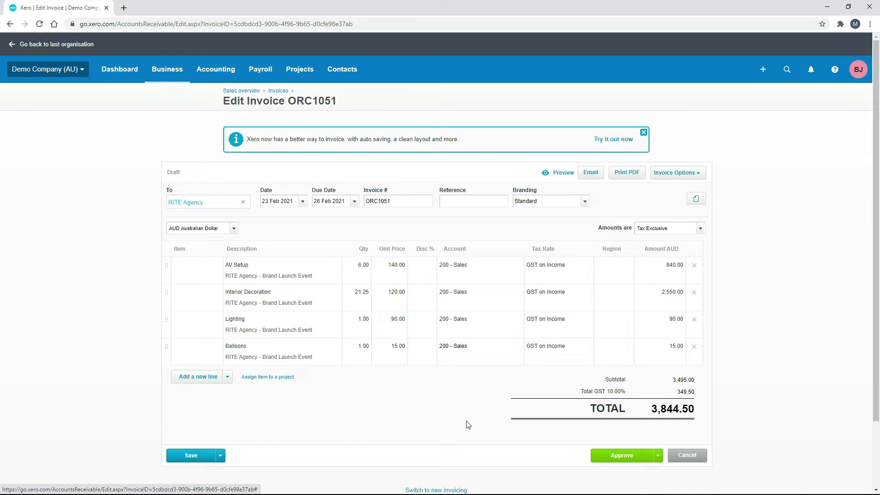
click(628, 460)
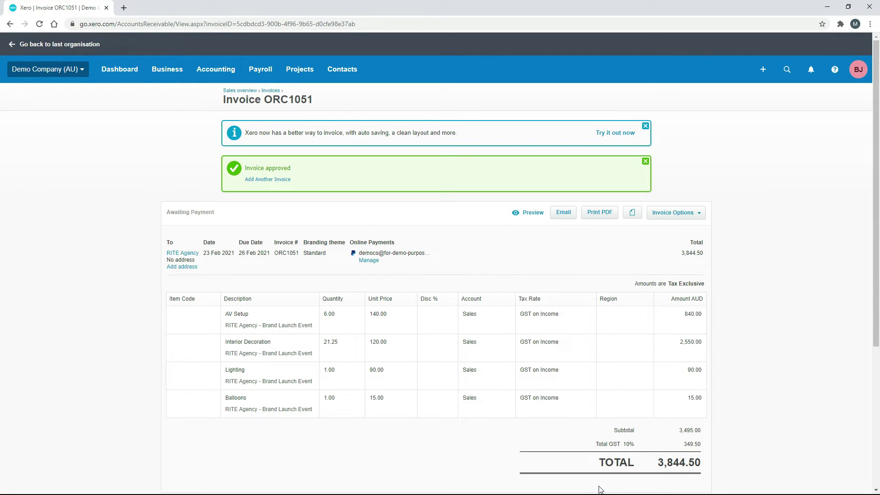
Return to the Brand Launch Event project's Time tab to confirm the 8–14 Feb entries are tagged ORC1051.
click(301, 73)
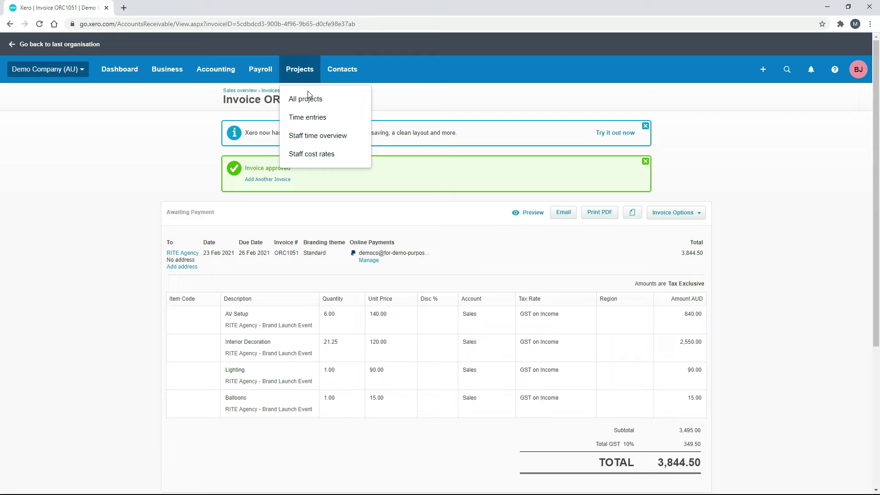
click(308, 95)
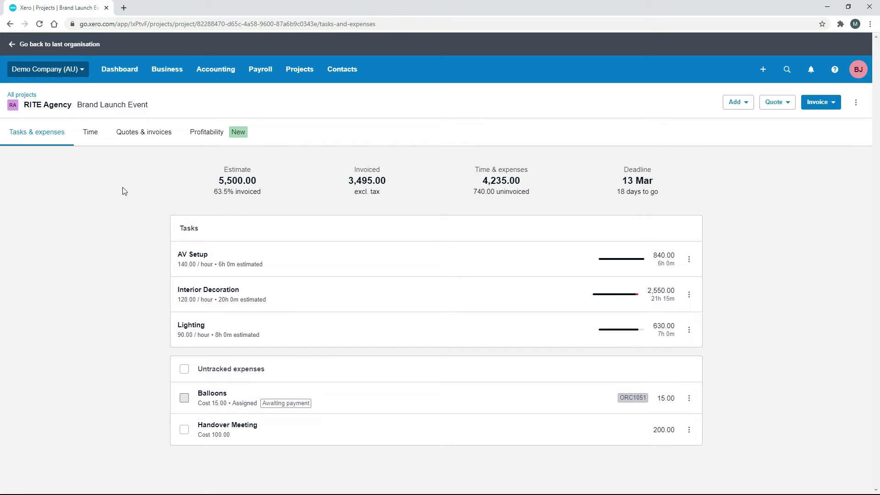
click(93, 143)
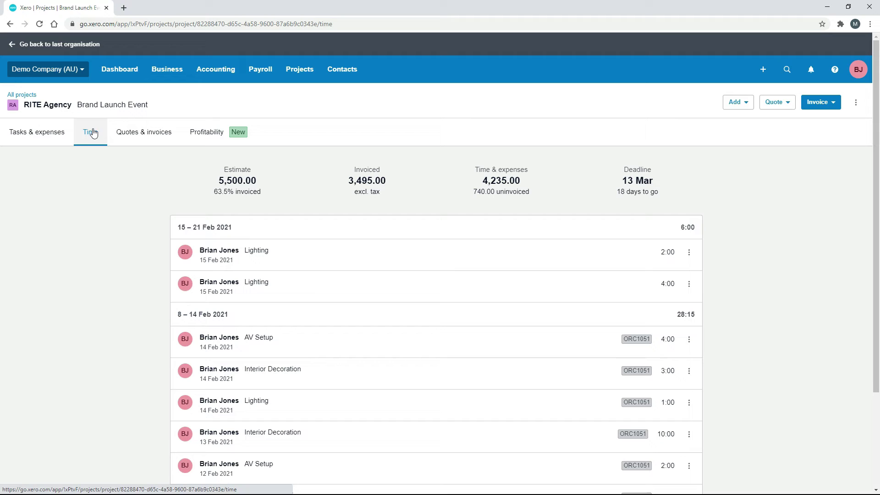
scroll(879, 212, down, 3)
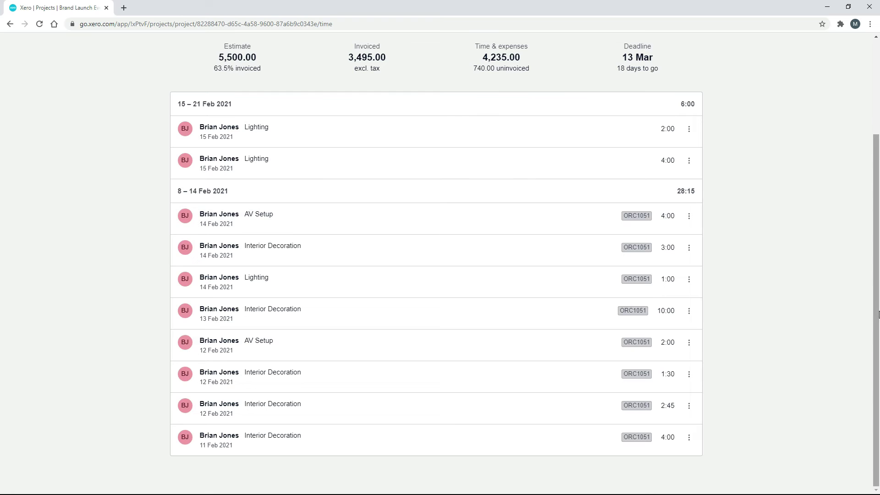
scroll(794, 284, up, 3)
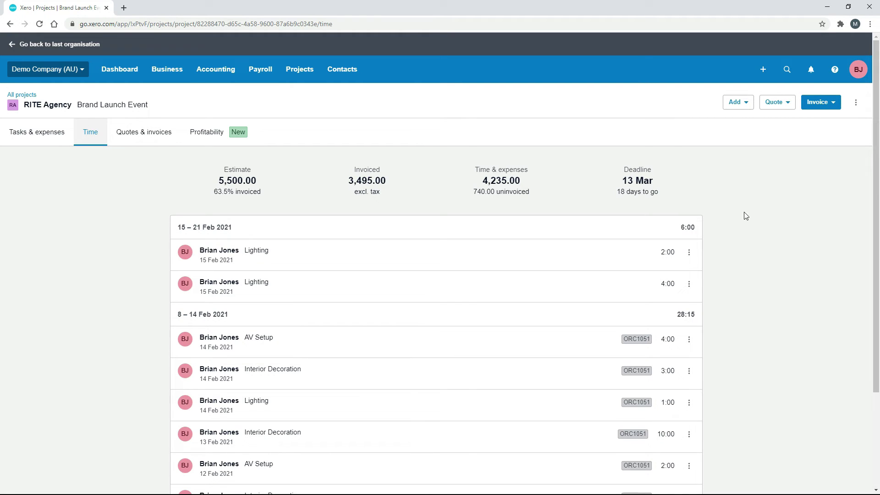
Build a tasks & expenses invoice for last week's Lighting time without Handover Meeting, totalling 540.00.
click(832, 107)
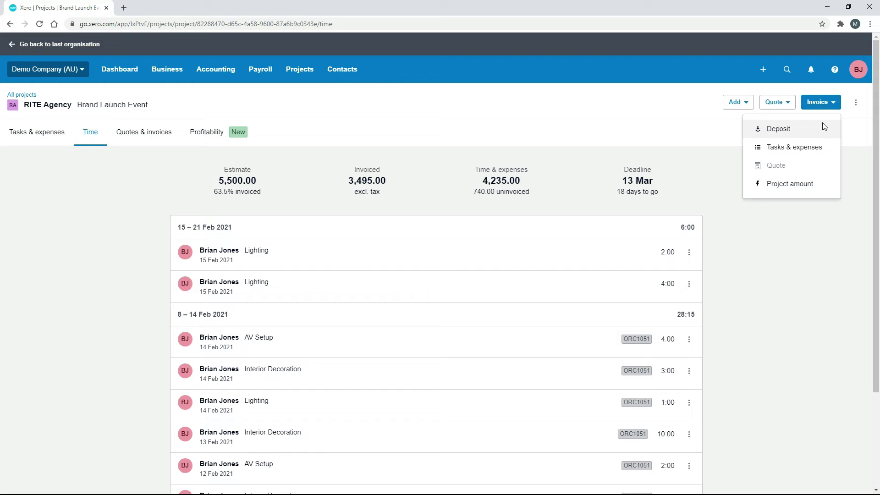
click(818, 148)
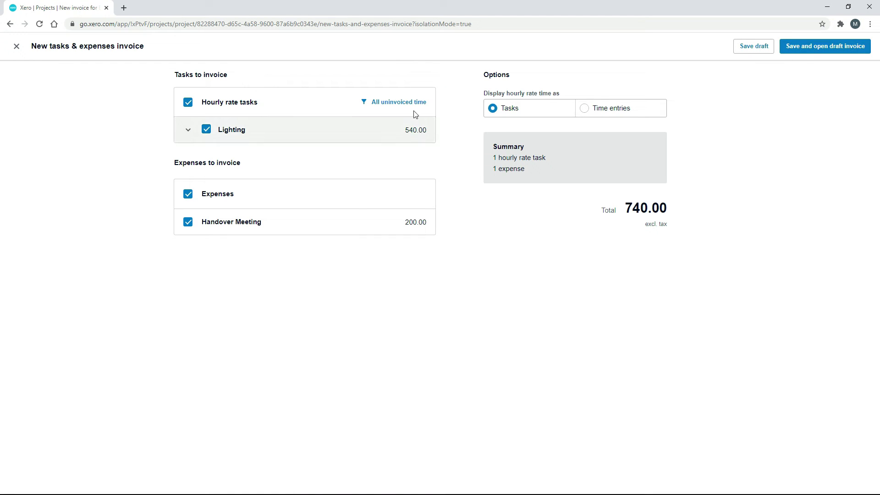
click(412, 103)
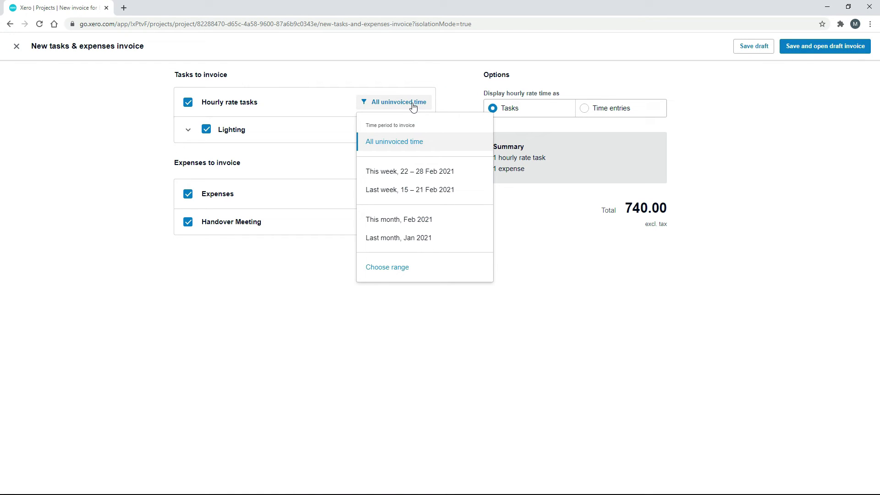
click(425, 191)
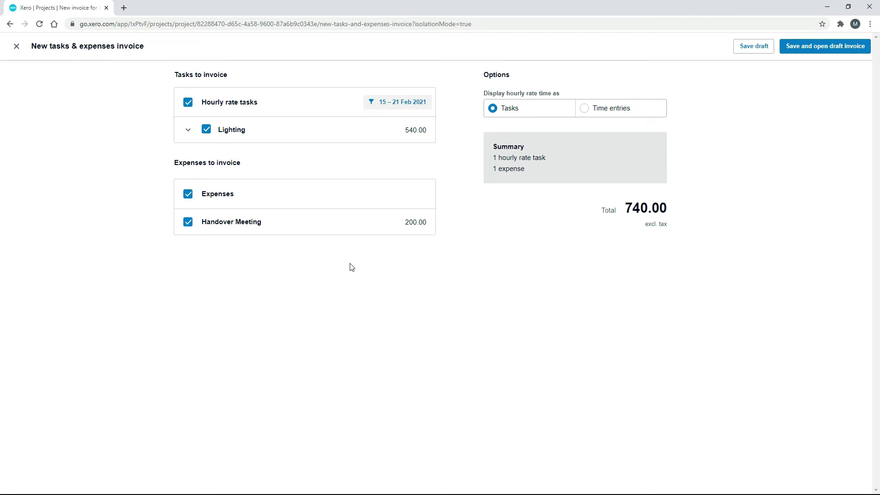
click(187, 222)
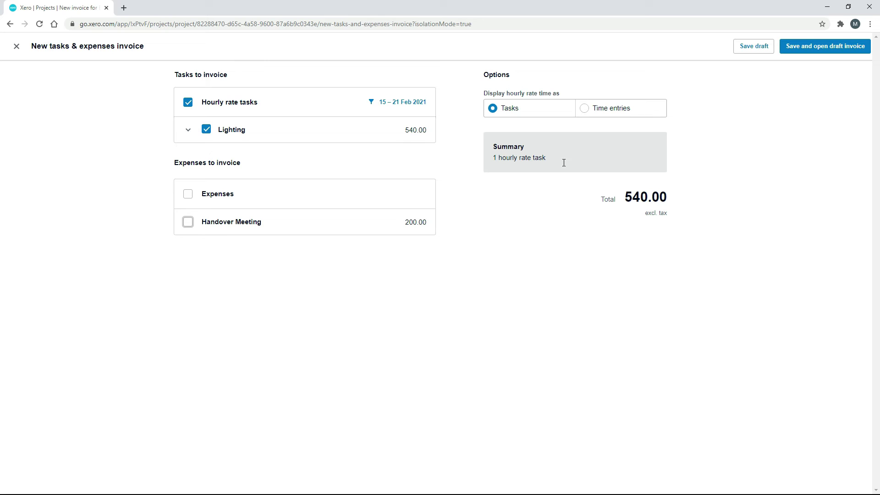
Save the draft as invoice ORC1052 with a due date of 5 Mar 2021.
click(847, 50)
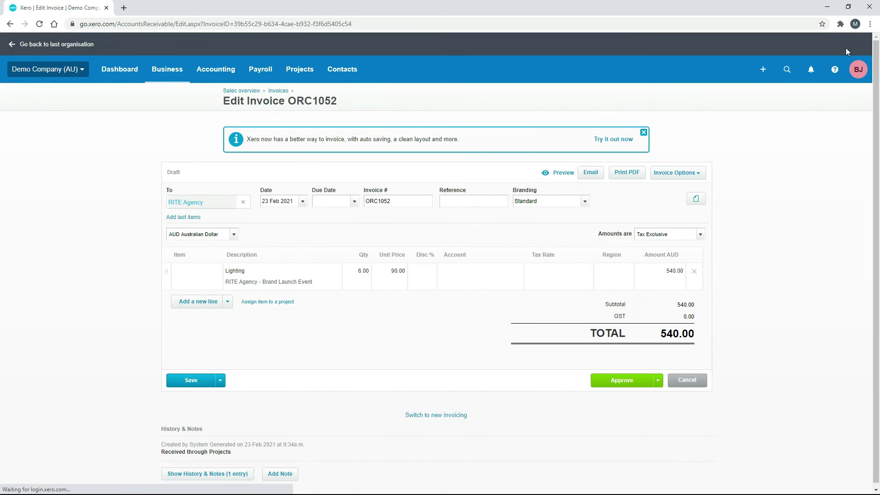
click(353, 202)
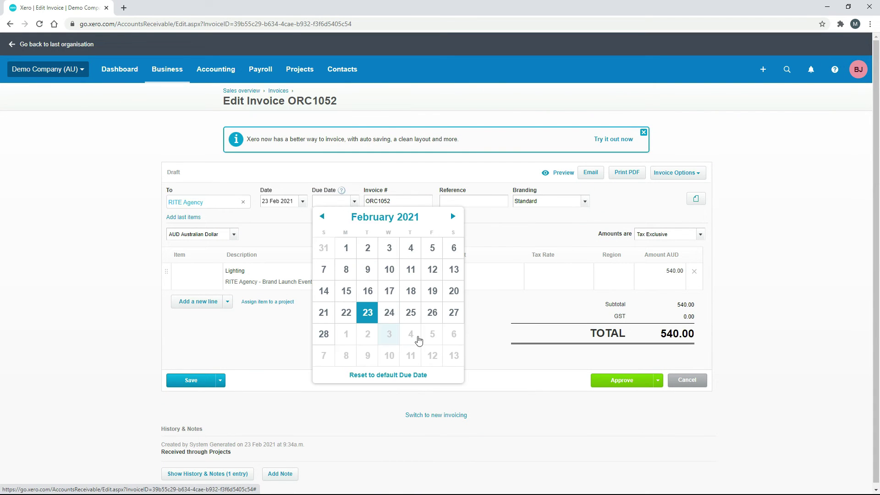
click(430, 338)
Code the Lighting line to account 200 - Sales and approve the invoice at 594.00.
click(508, 276)
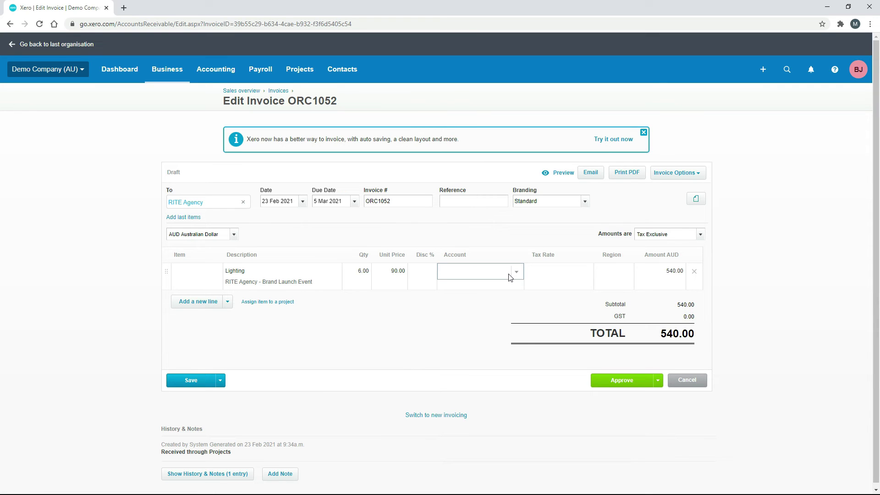
text(200)
click(504, 288)
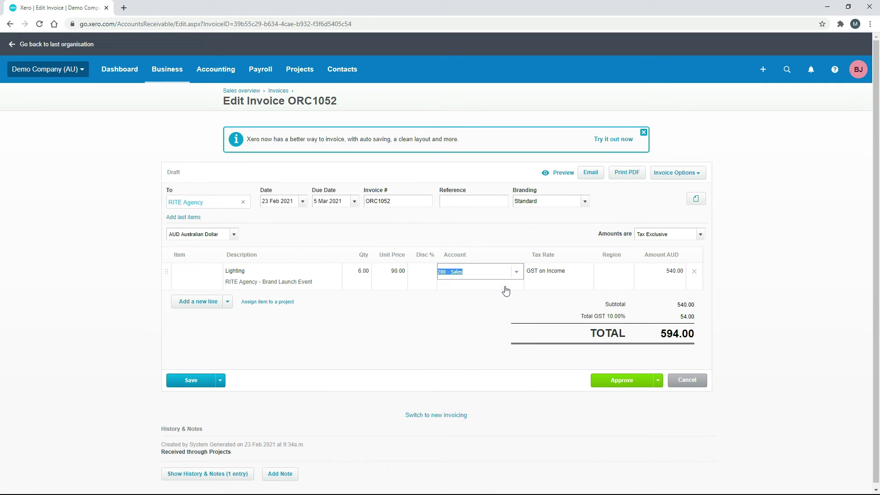
click(472, 318)
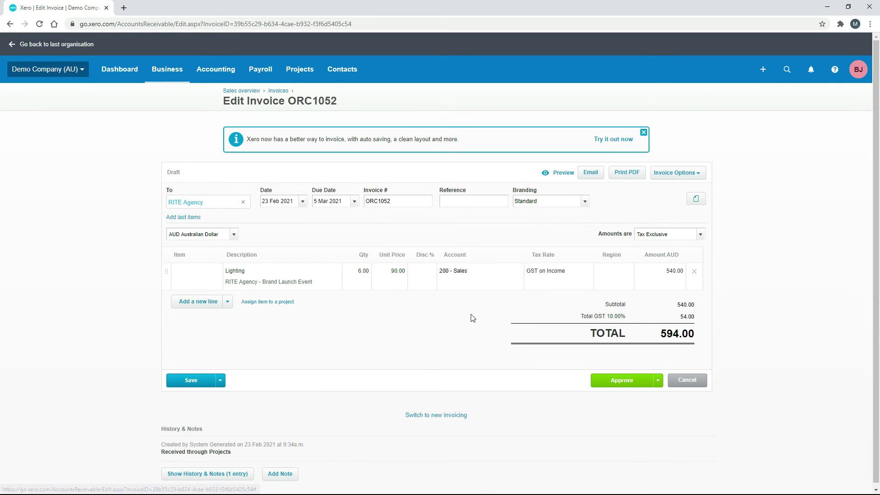
click(618, 384)
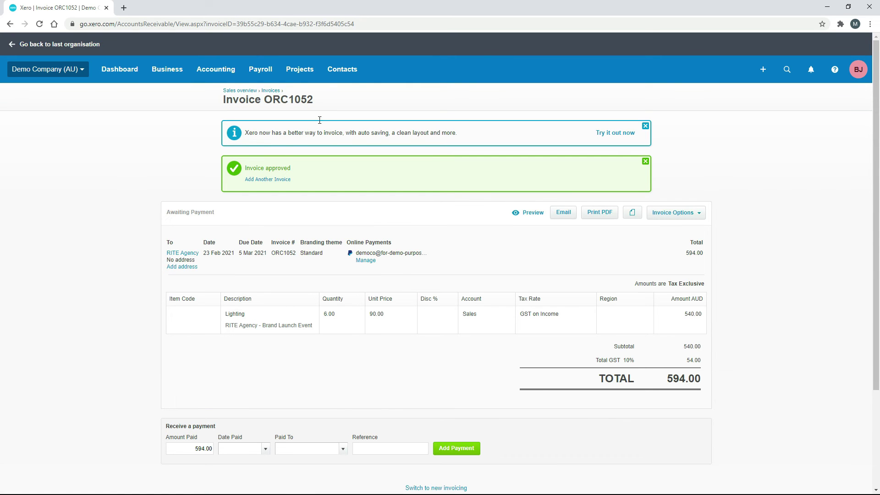
Reopen the Brand Launch Event project from All projects and check its quotes and invoices.
click(300, 68)
click(316, 102)
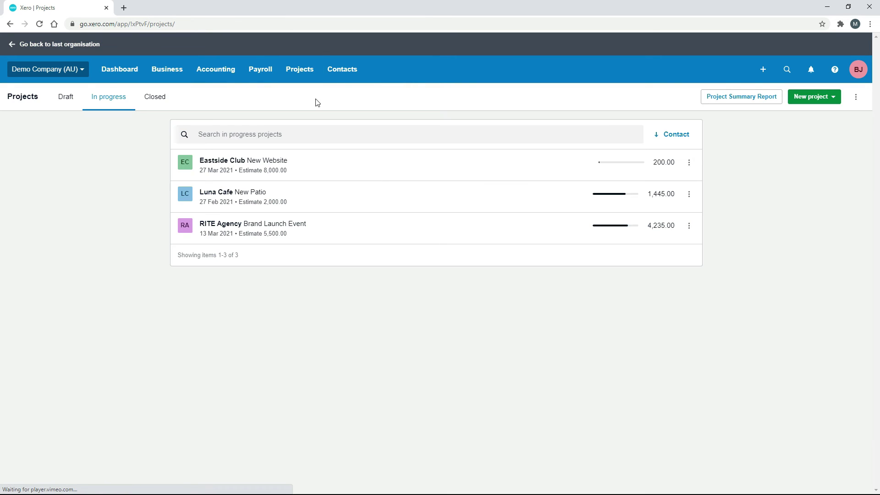
click(393, 232)
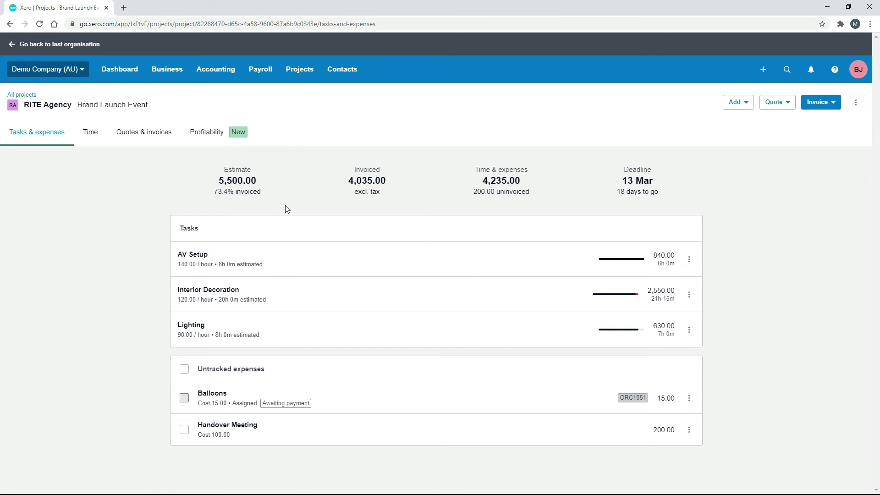
click(146, 144)
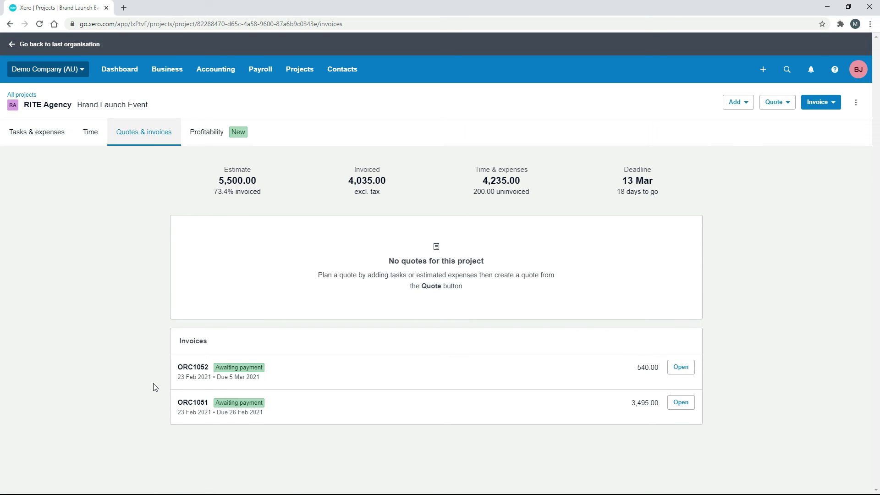
Verify the 15–21 Feb Lighting entries are tagged ORC1052, then view the tasks and expenses.
click(89, 133)
scroll(878, 320, down, 3)
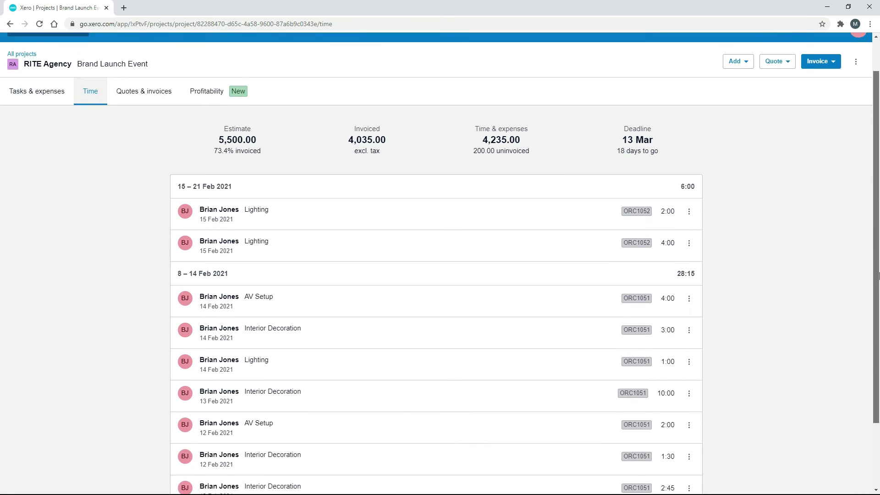
drag(879, 320, 879, 228)
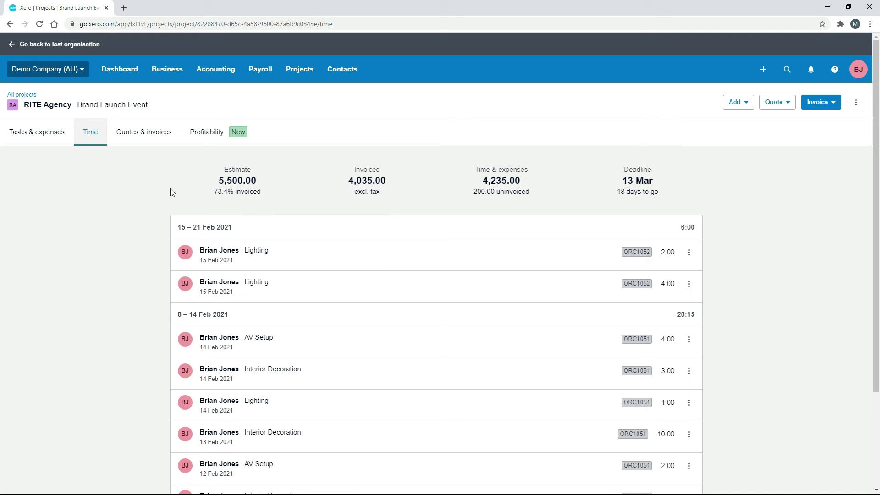
click(38, 140)
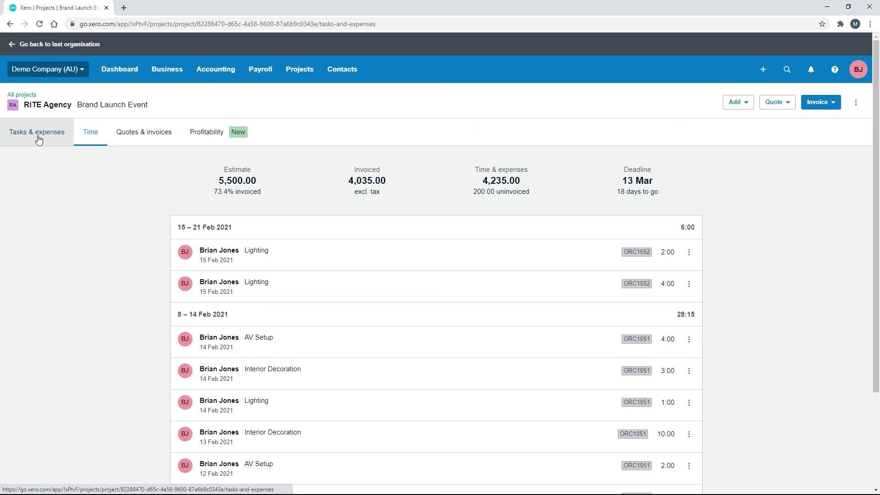